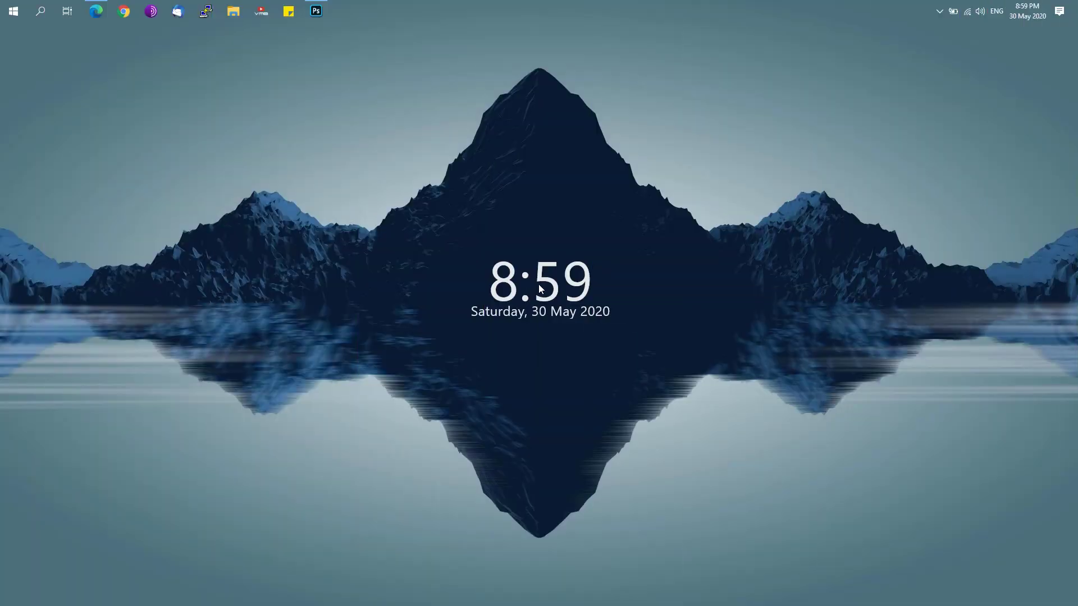
Step: Bring up the PLDT router login page in Edge after viewing the video and admin credentials tabs
click(96, 11)
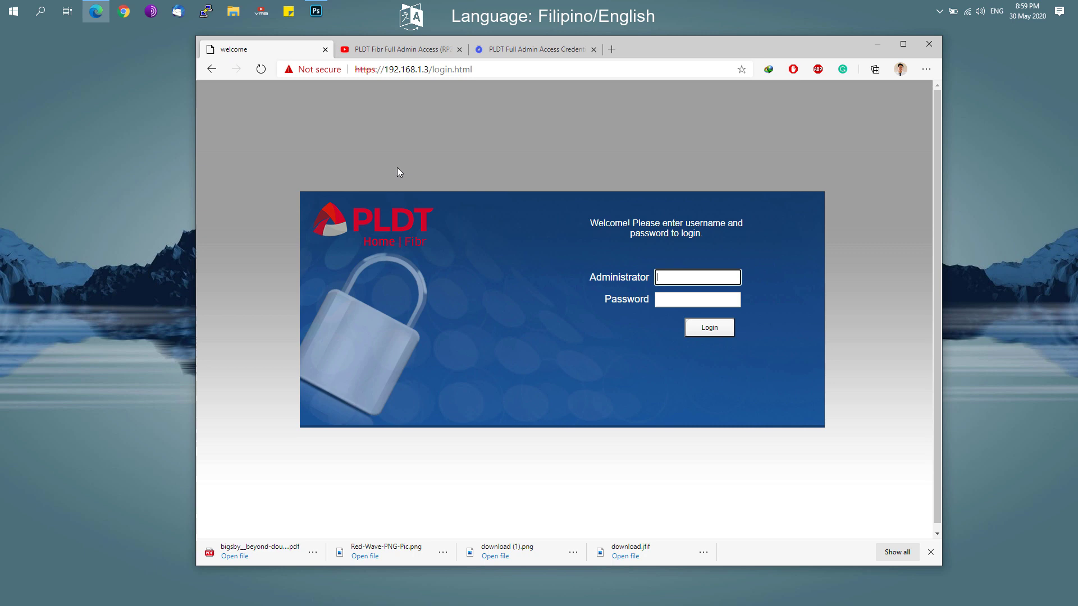
click(385, 48)
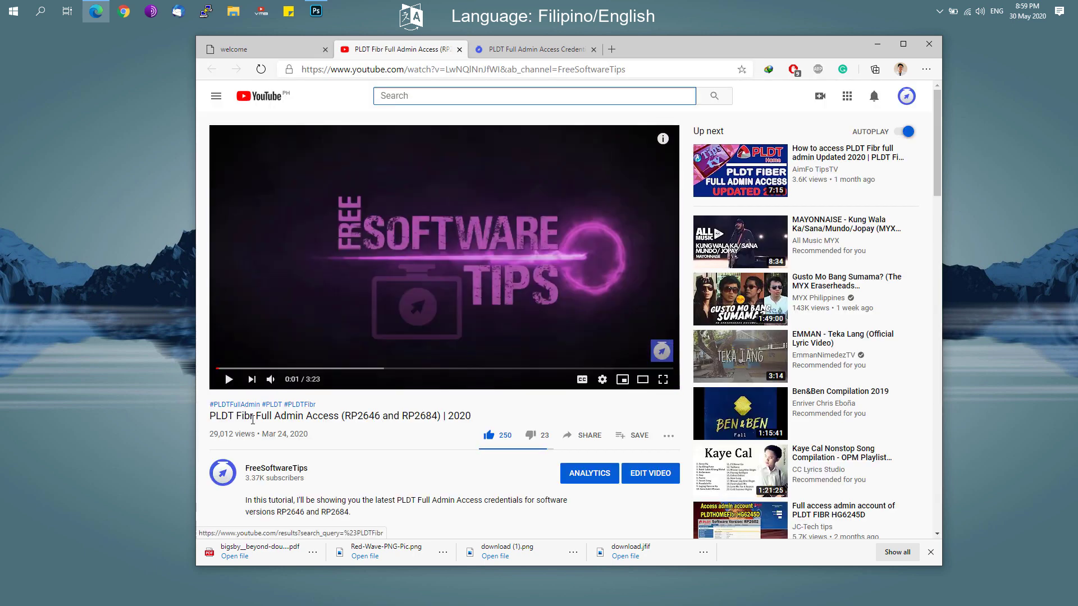
click(487, 51)
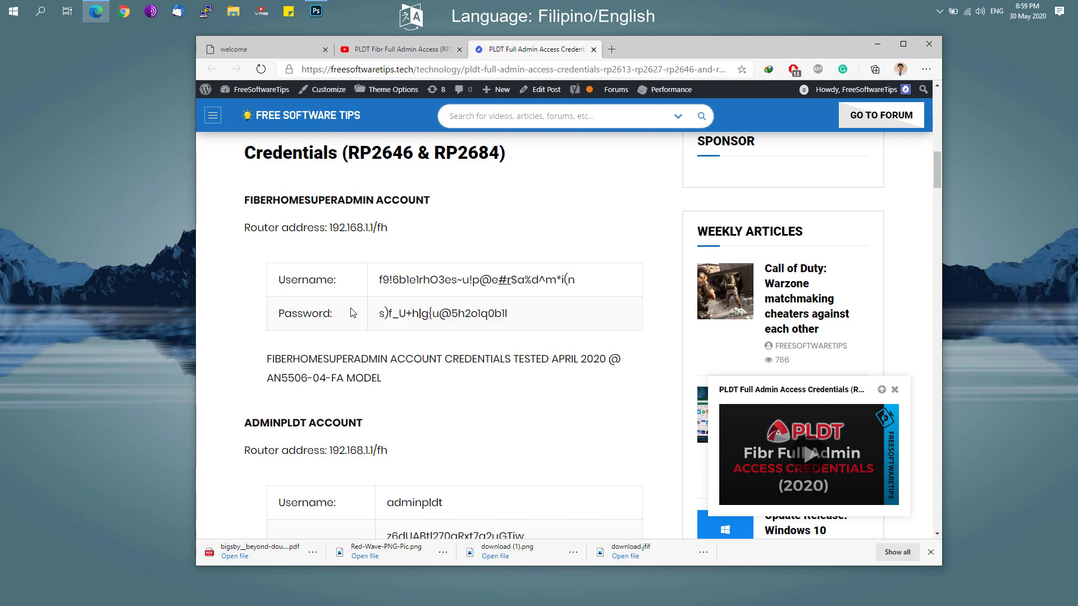
scroll(333, 286, up, 4)
scroll(334, 286, up, 4)
scroll(334, 286, down, 5)
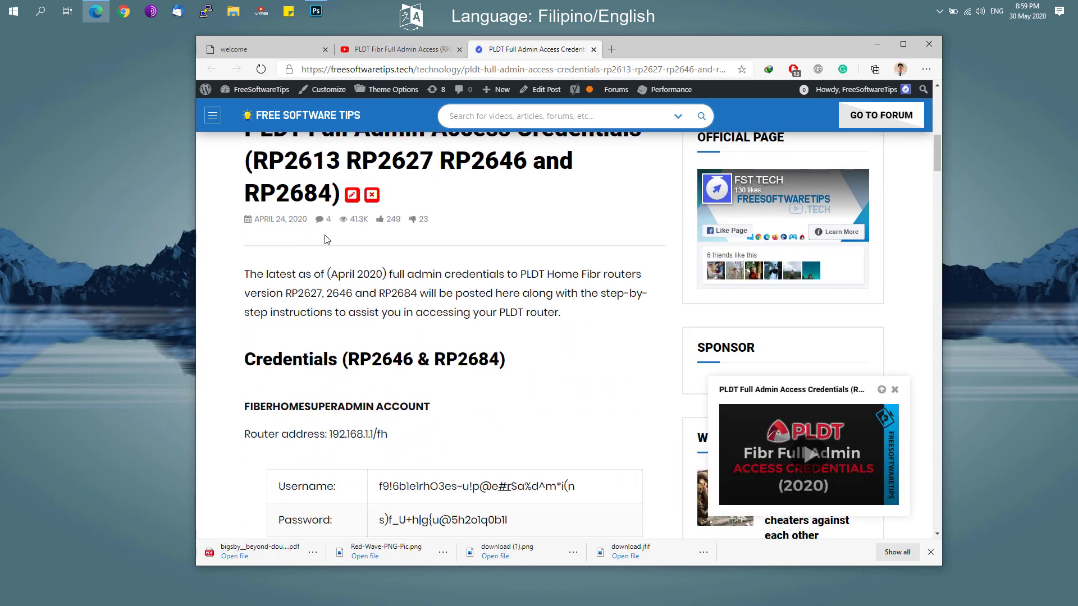
scroll(325, 245, down, 5)
scroll(325, 253, up, 5)
Step: Log in to the router admin page as adminpldt with its password
key(ctrl+1)
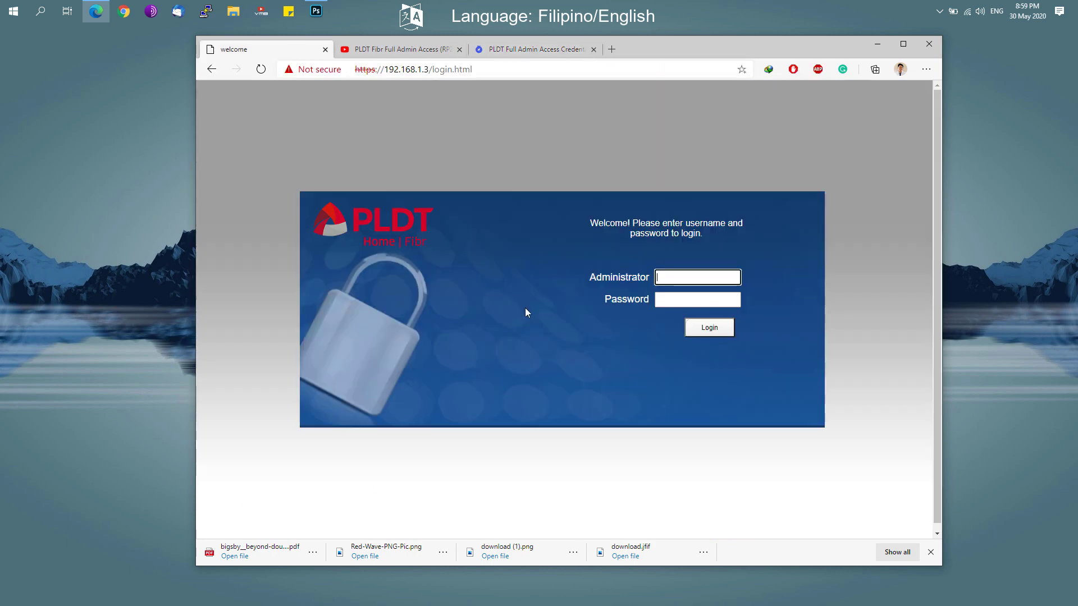
click(664, 277)
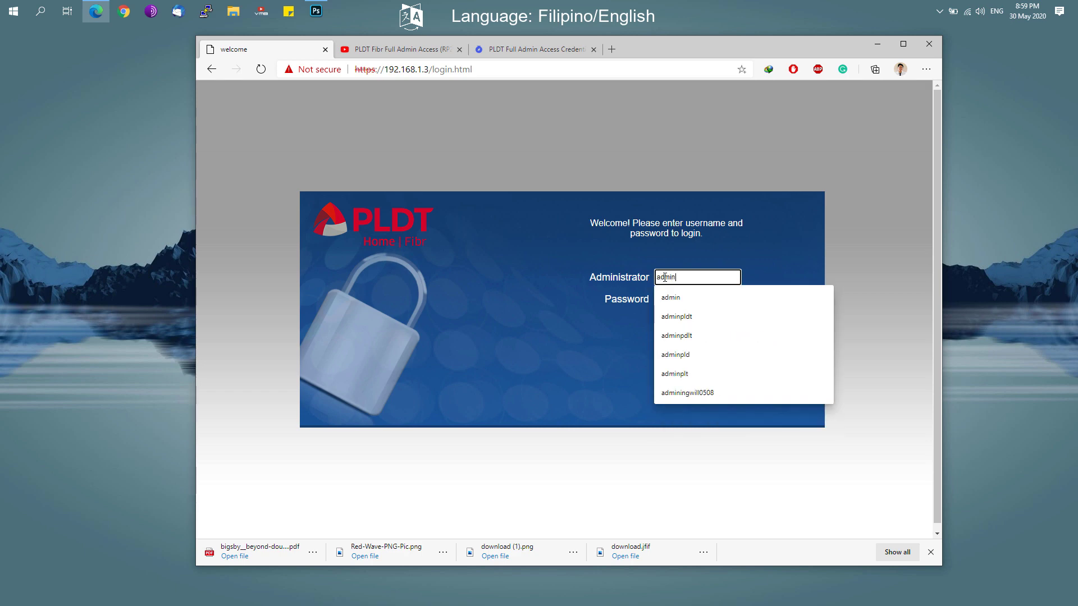
text(adminpldt)
key(Tab)
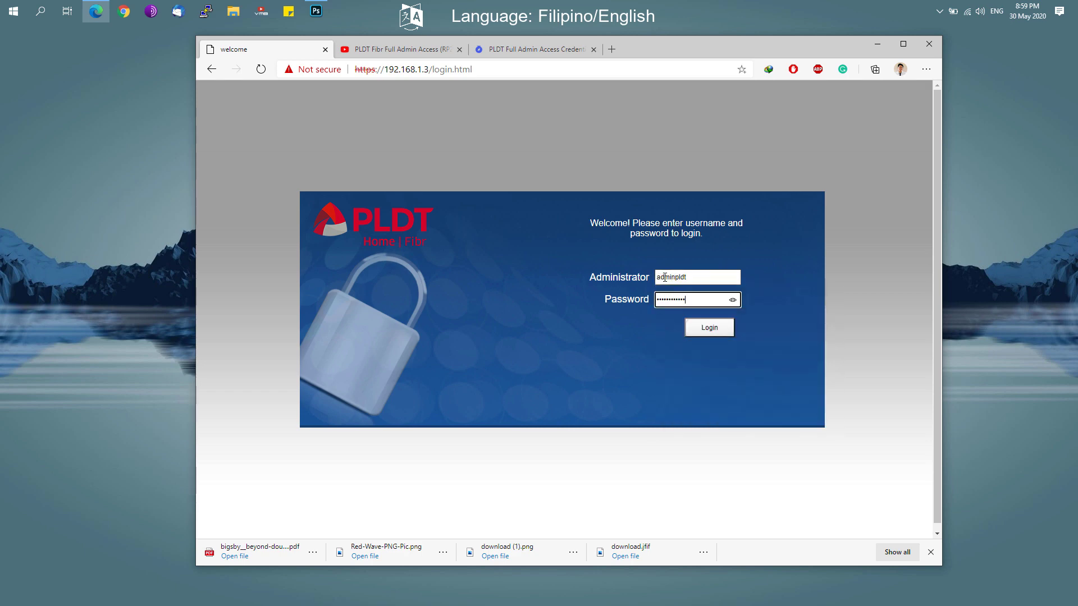
click(714, 332)
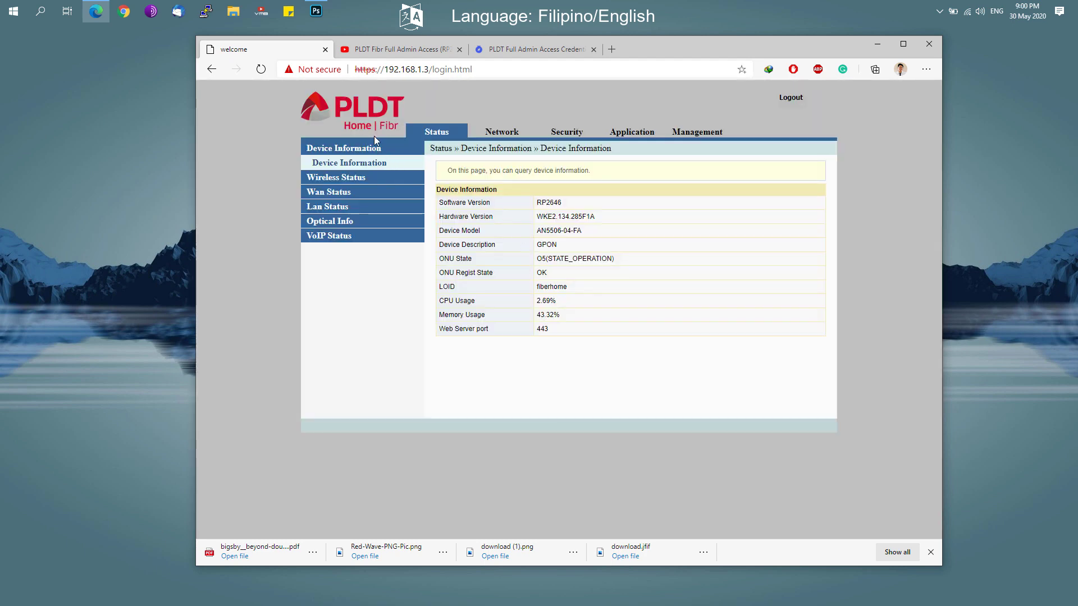
Step: Enable blacklist URL filtering, start a blank rule form, and confirm google.com still loads
click(555, 135)
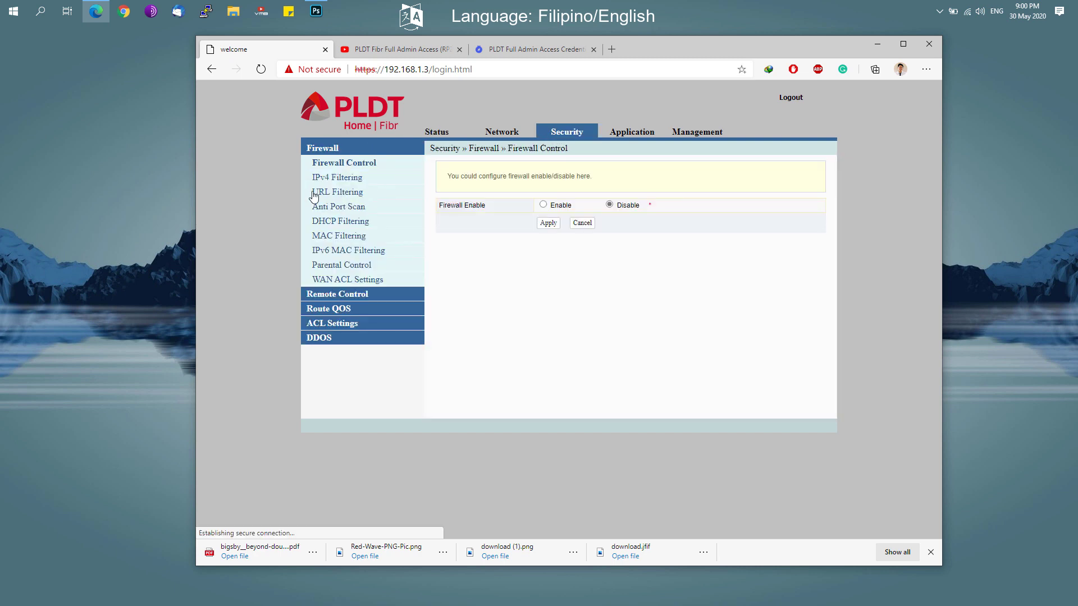
click(320, 198)
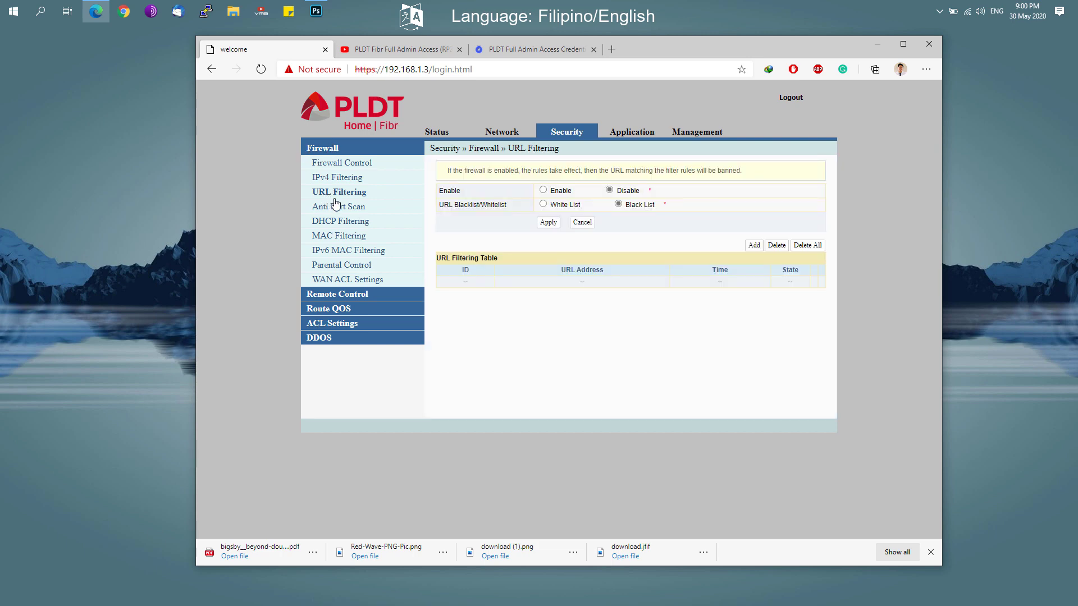
click(543, 191)
click(547, 226)
click(753, 244)
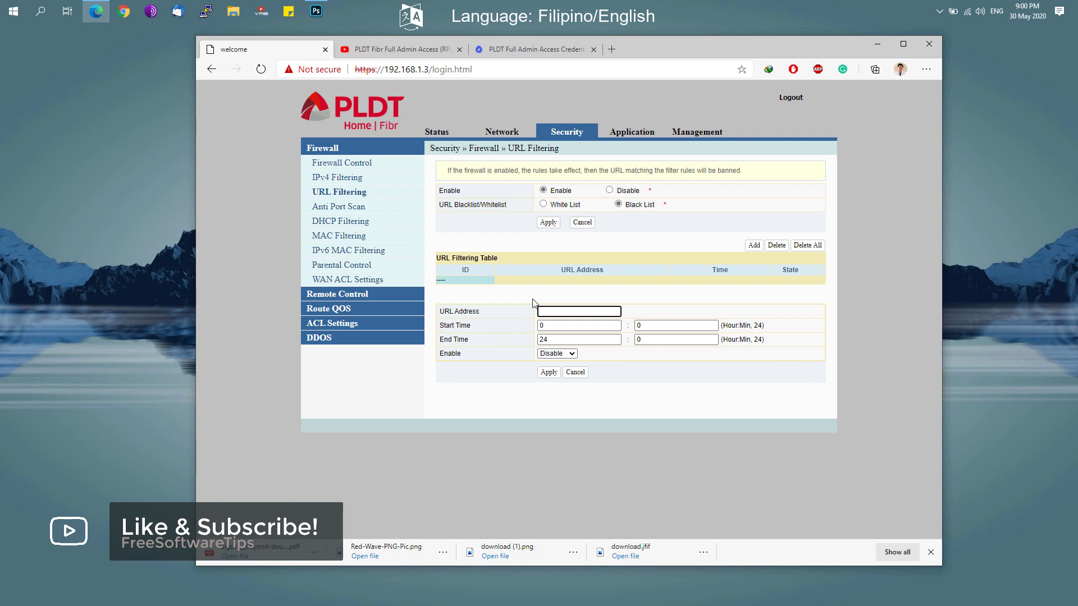
click(612, 50)
text(google.com)
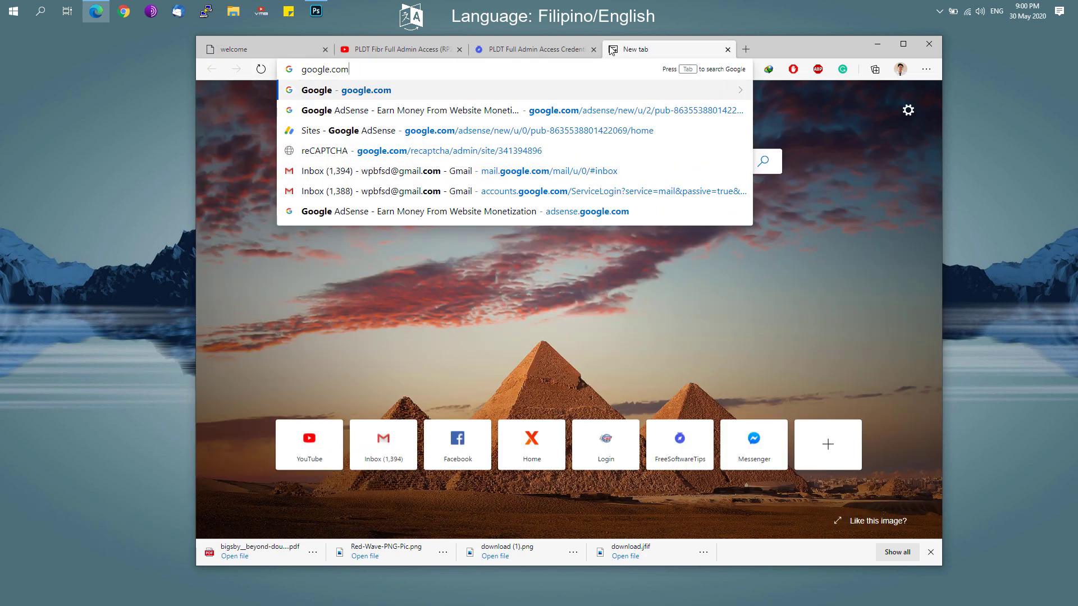
key(Return)
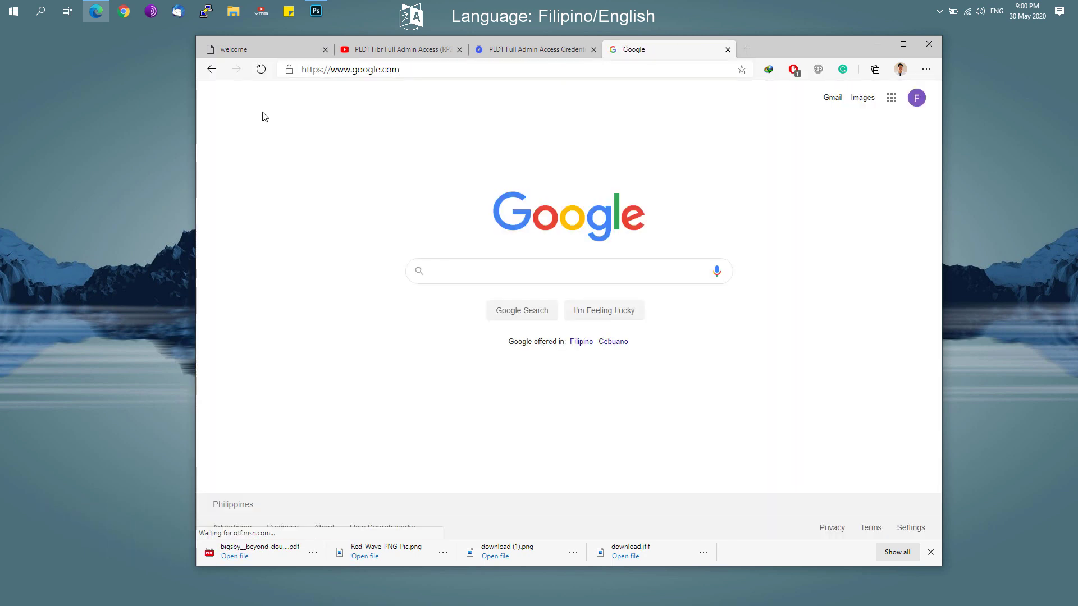
Step: Add an enabled google.com blacklist rule covering 0:0 to 24:0
click(253, 49)
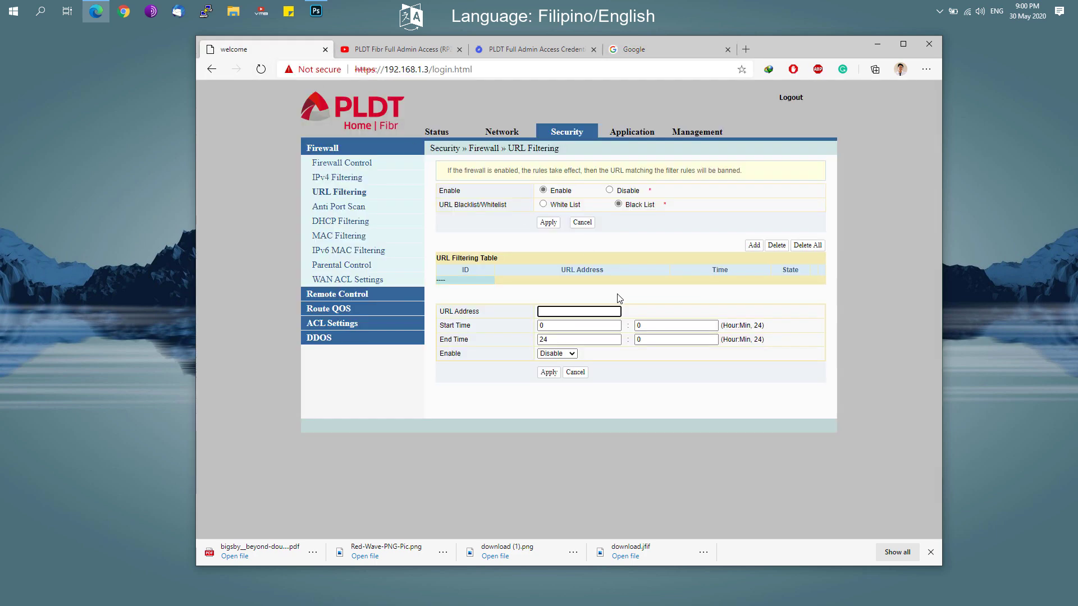
text(google)
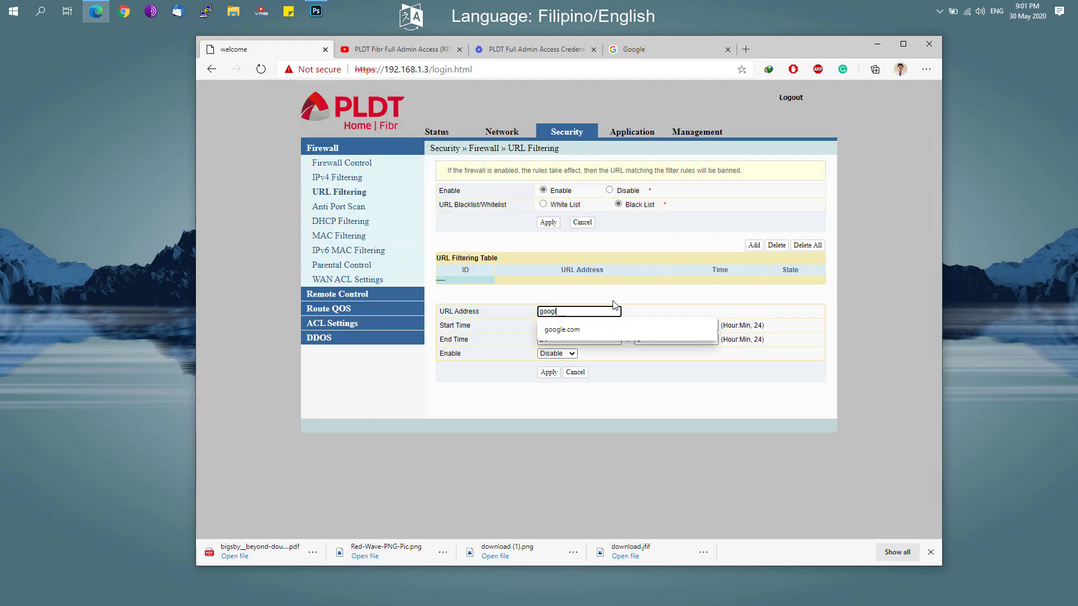
text(.com)
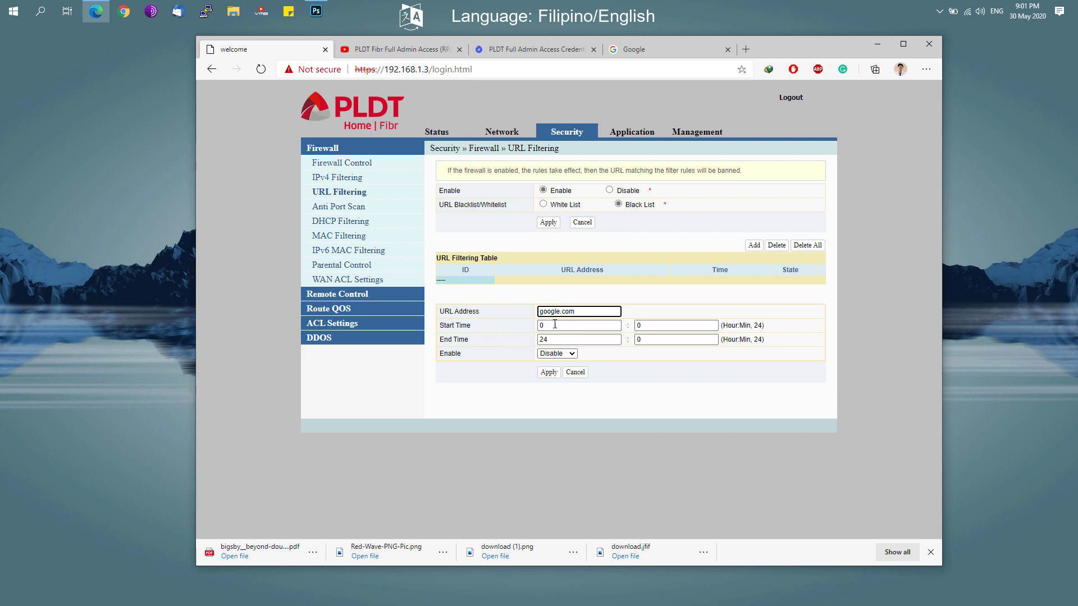
key(Tab)
key(Tab)
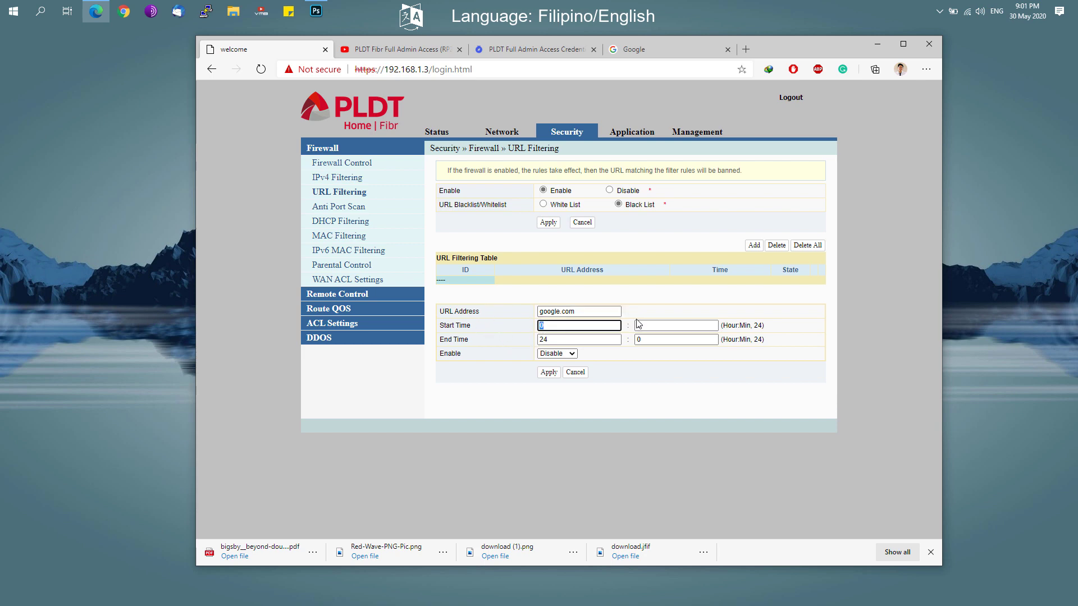
key(Tab)
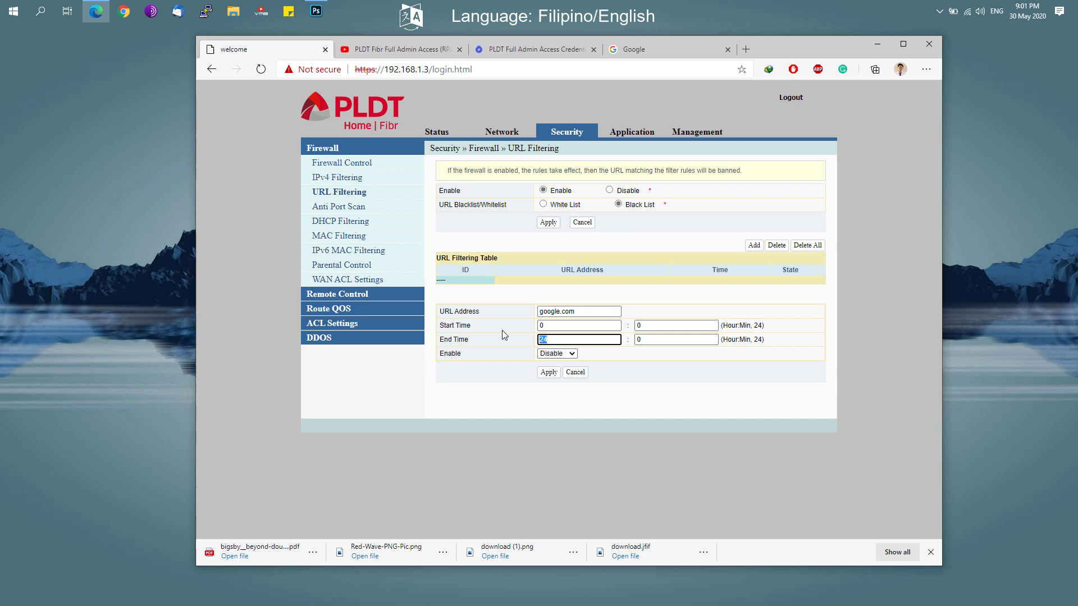
key(Tab)
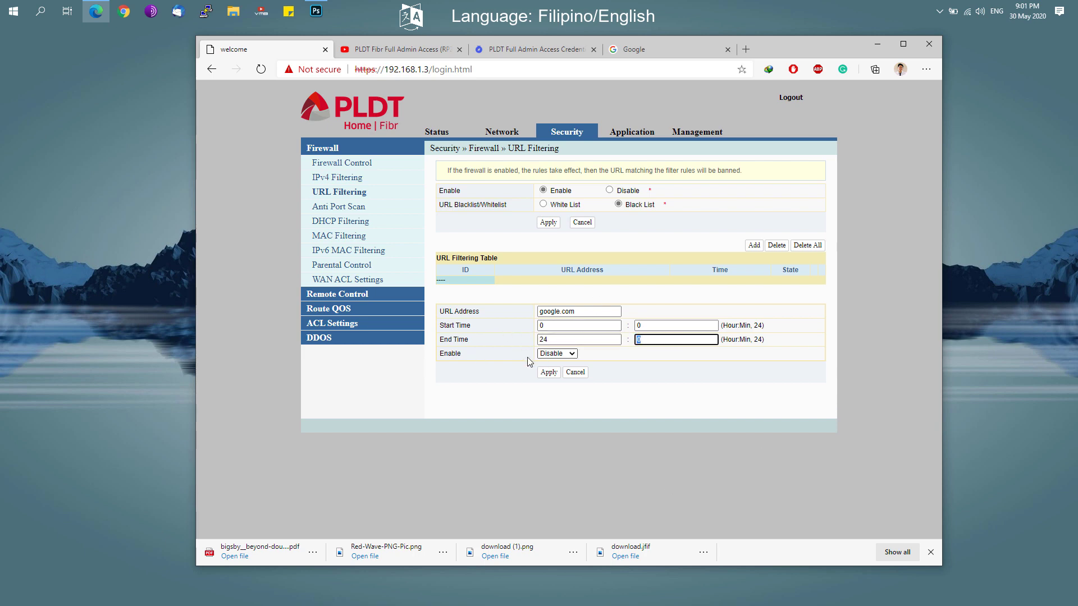
click(559, 354)
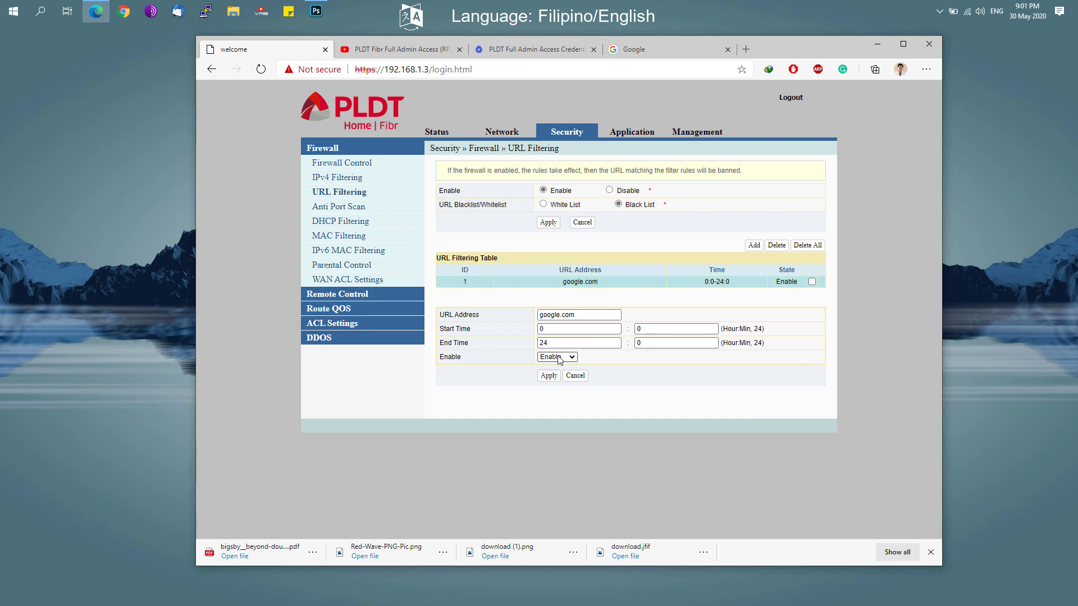
click(753, 246)
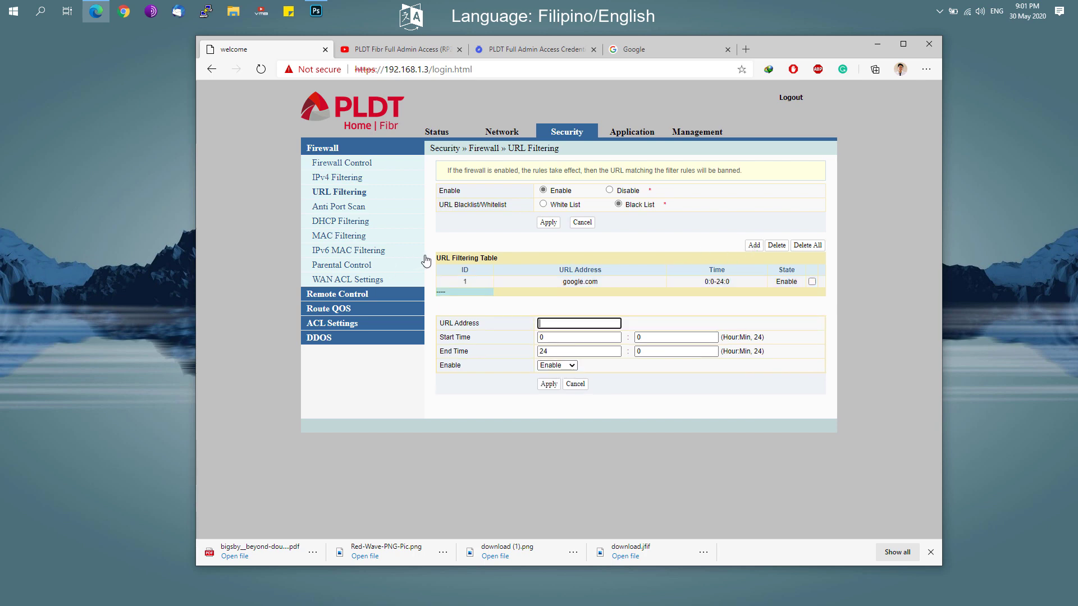
click(542, 325)
text(https://google.com)
click(546, 362)
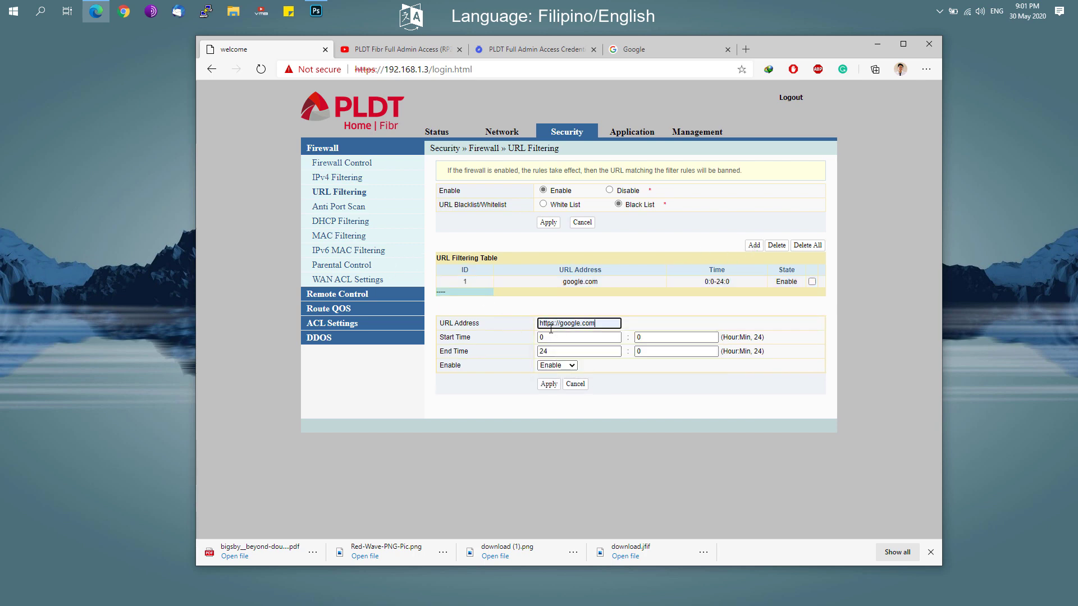
drag(553, 323, 522, 321)
click(559, 324)
drag(560, 281, 615, 293)
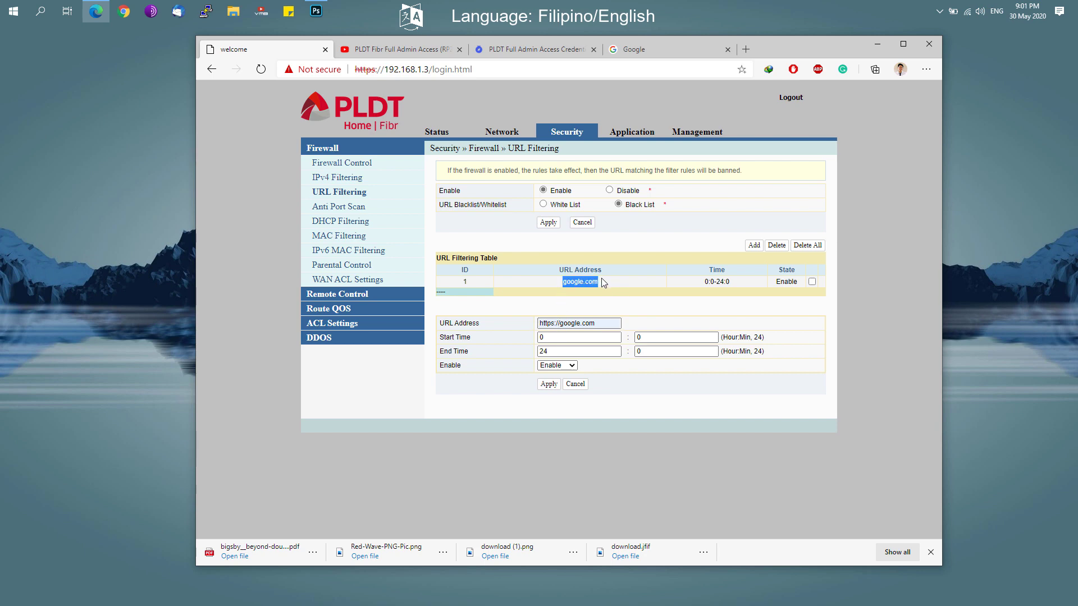
mouse_move(549, 324)
mouse_down()
mouse_move(608, 319)
mouse_move(559, 325)
mouse_up()
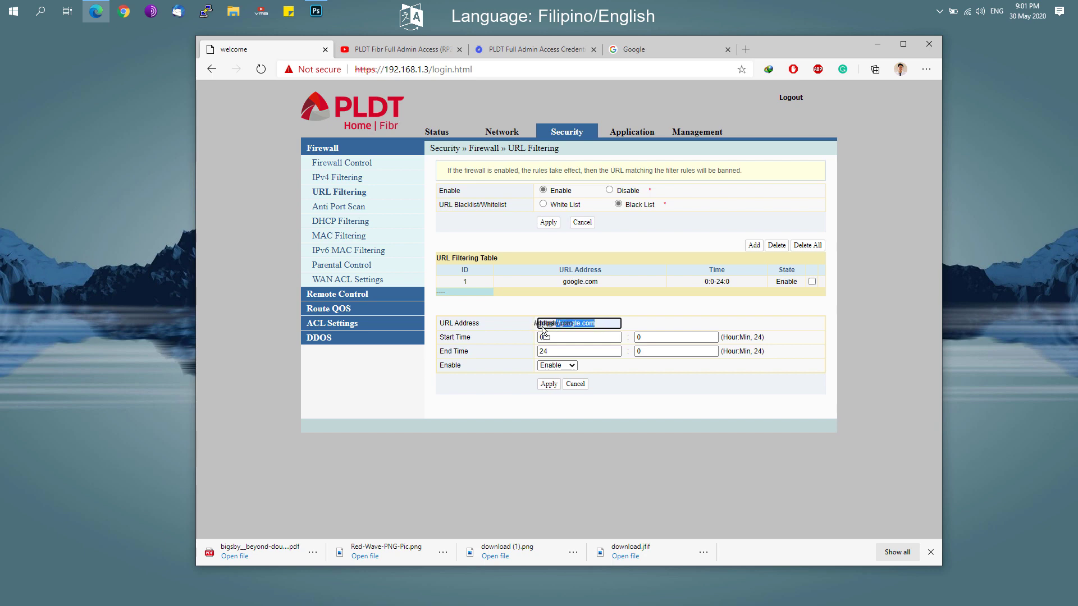
key(BackSpace)
key(shift+End)
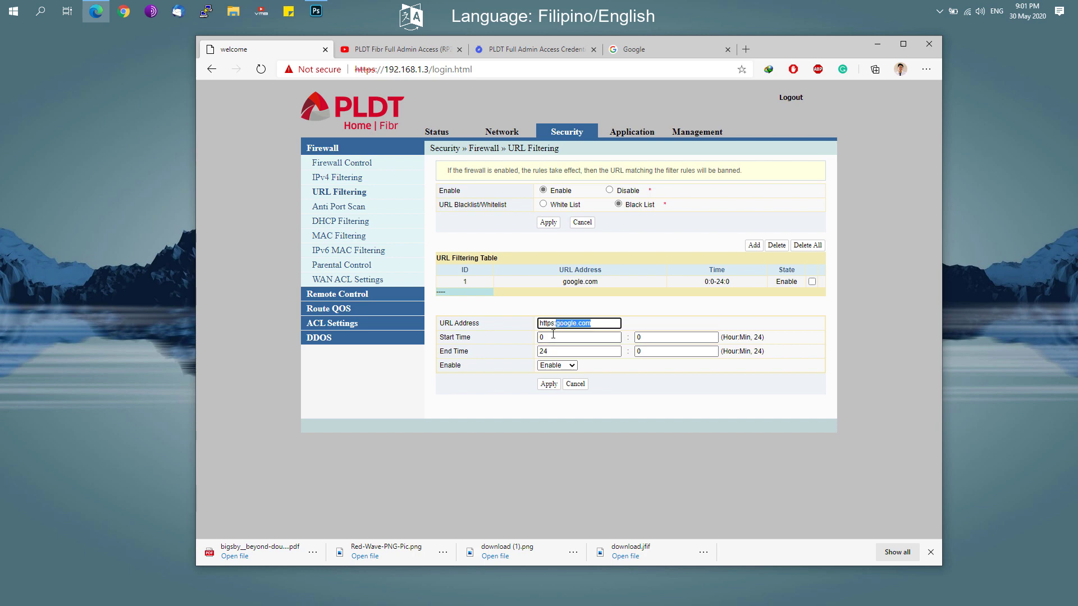
key(ctrl+z)
key(Return)
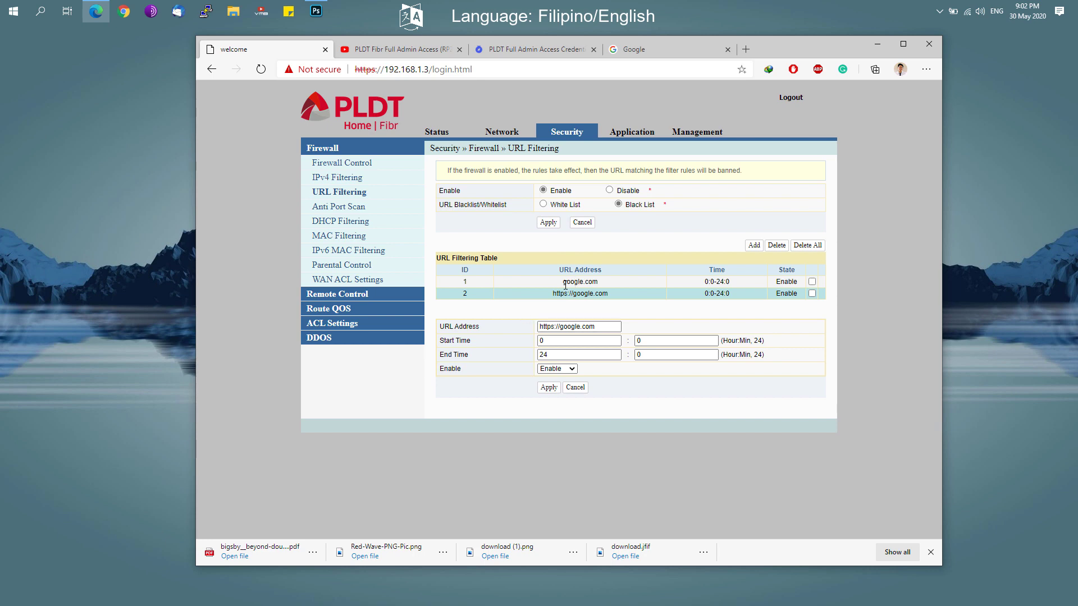
click(640, 49)
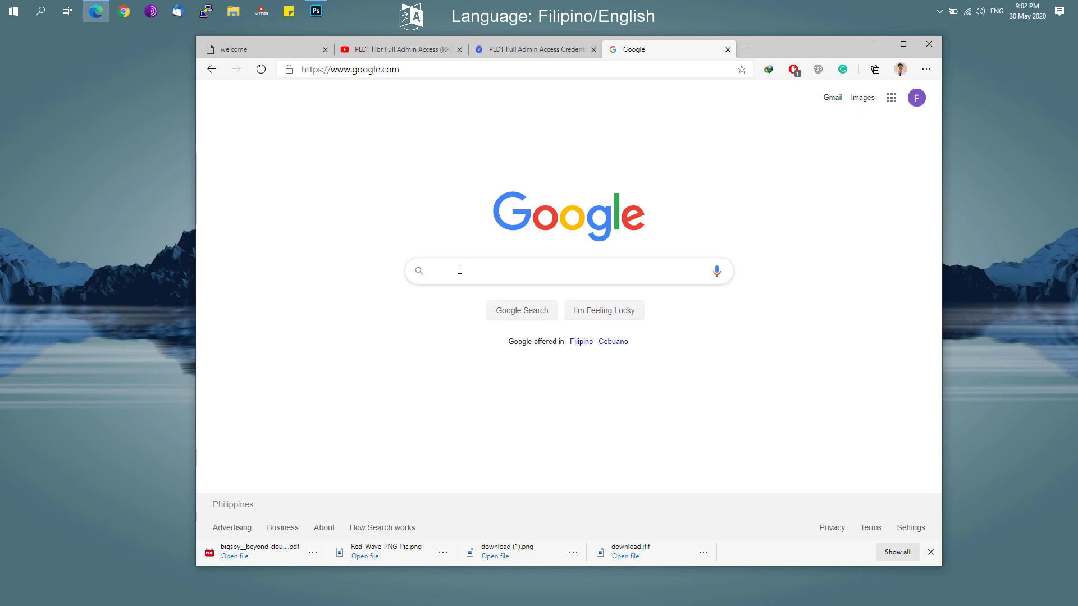
click(277, 48)
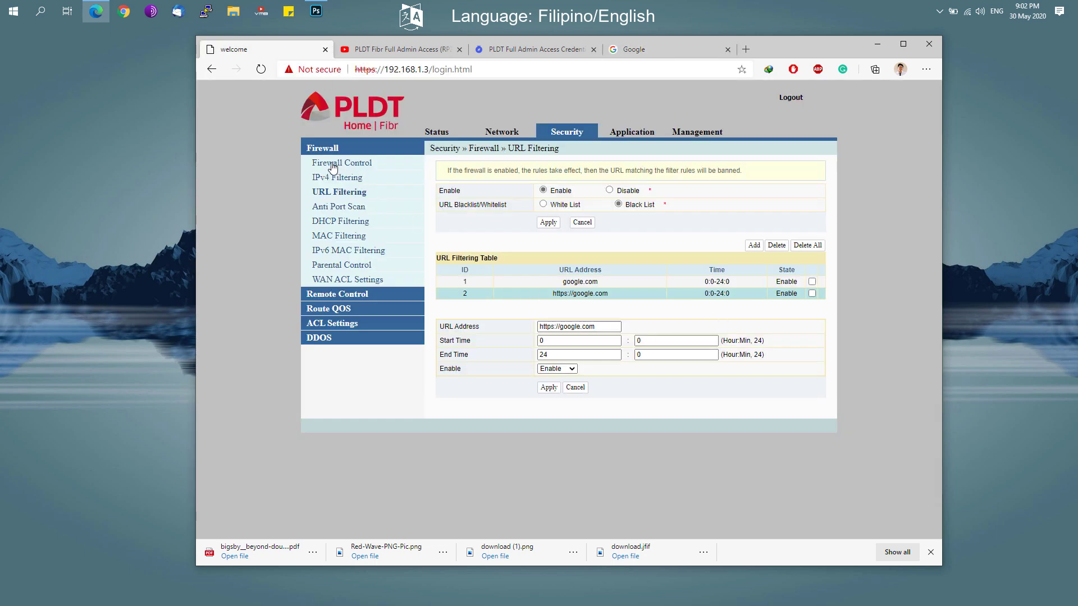
Step: Apply Firewall Control as Enable, then go to the Google tab to test blocking
click(314, 163)
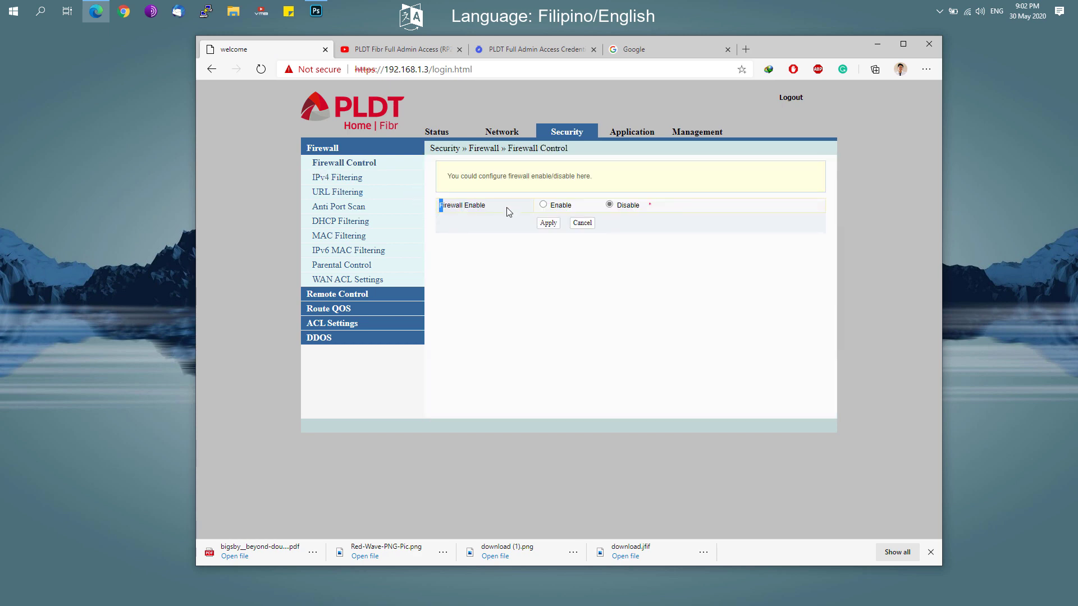
click(548, 222)
click(660, 50)
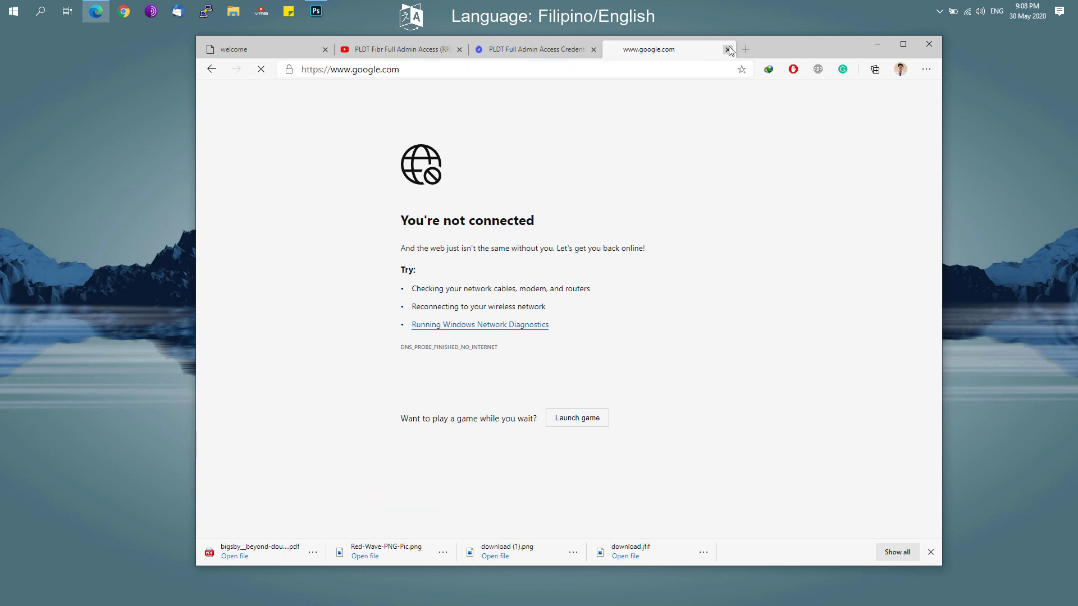
Step: Try google.com in a new tab, which fails to connect
click(744, 50)
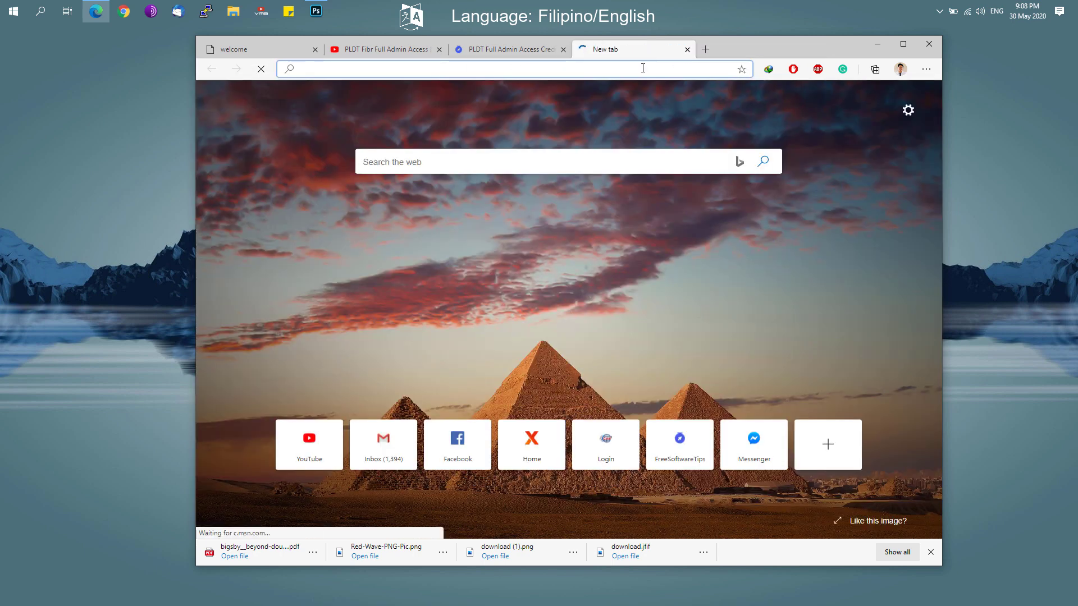
text(go)
key(Escape)
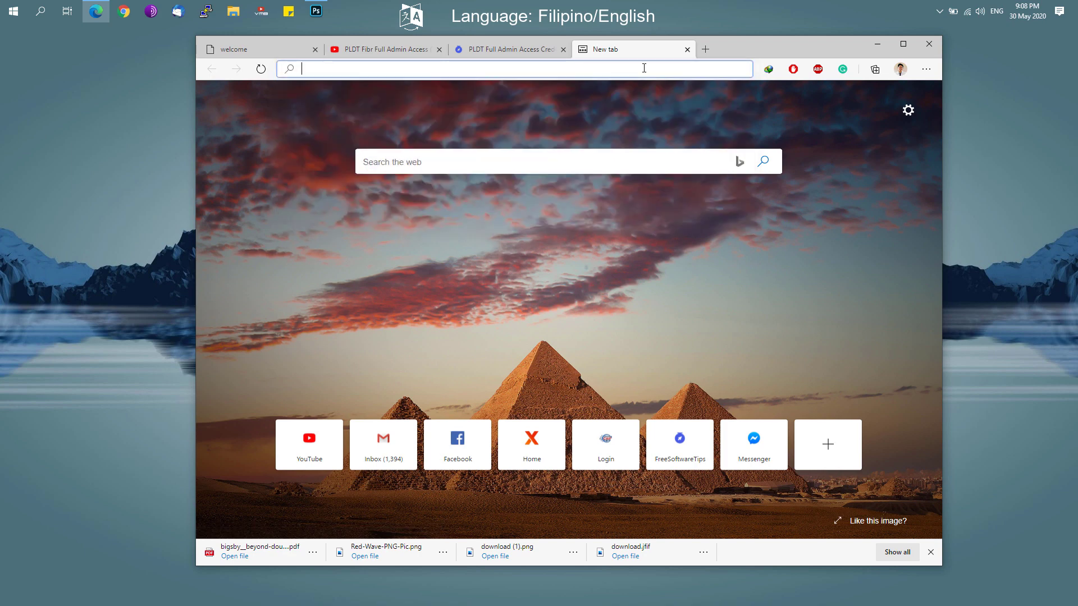
text(goo)
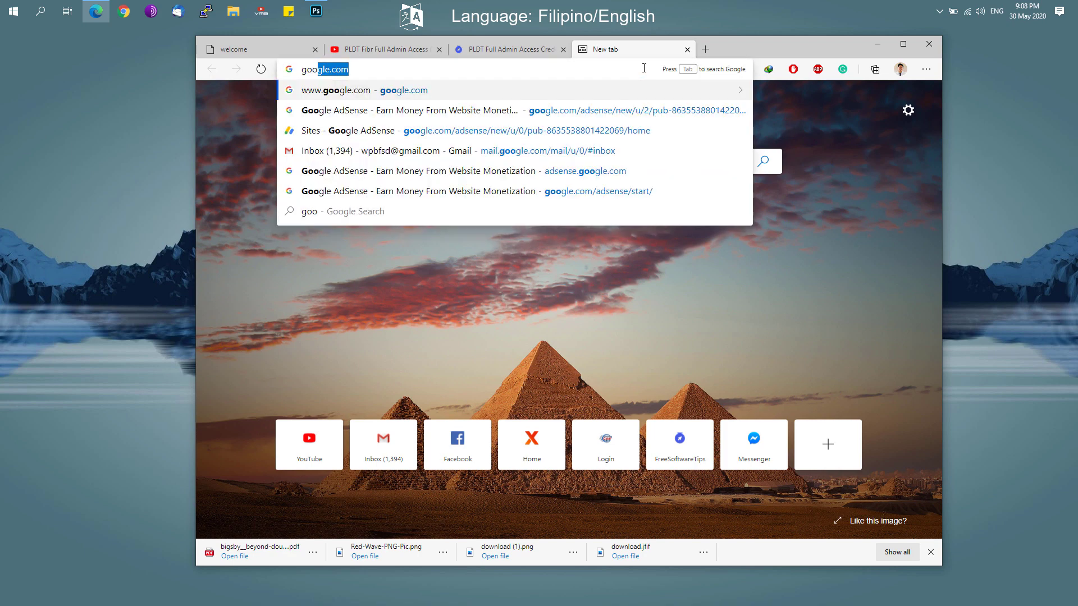
text(gle)
key(Return)
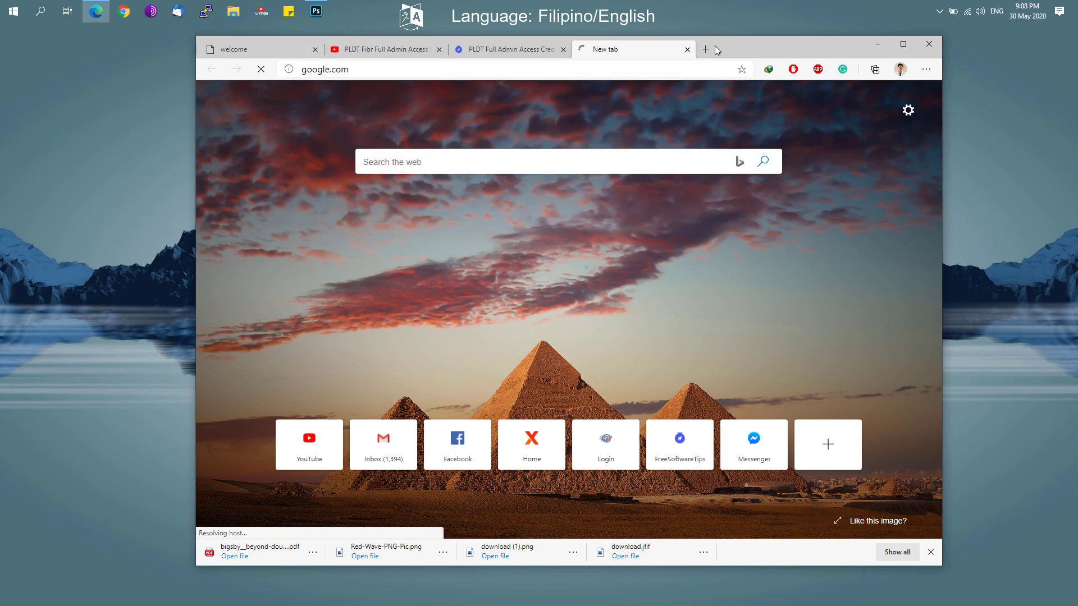
Step: Open bing.com in another tab and compare it with the unreachable google.com tab
click(704, 49)
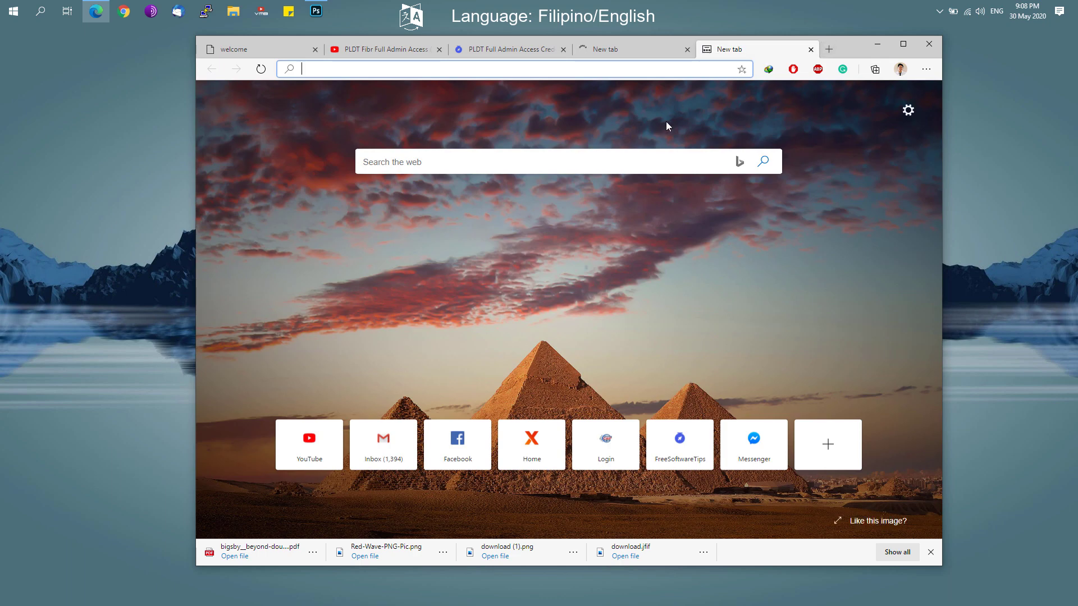
text(bing.com)
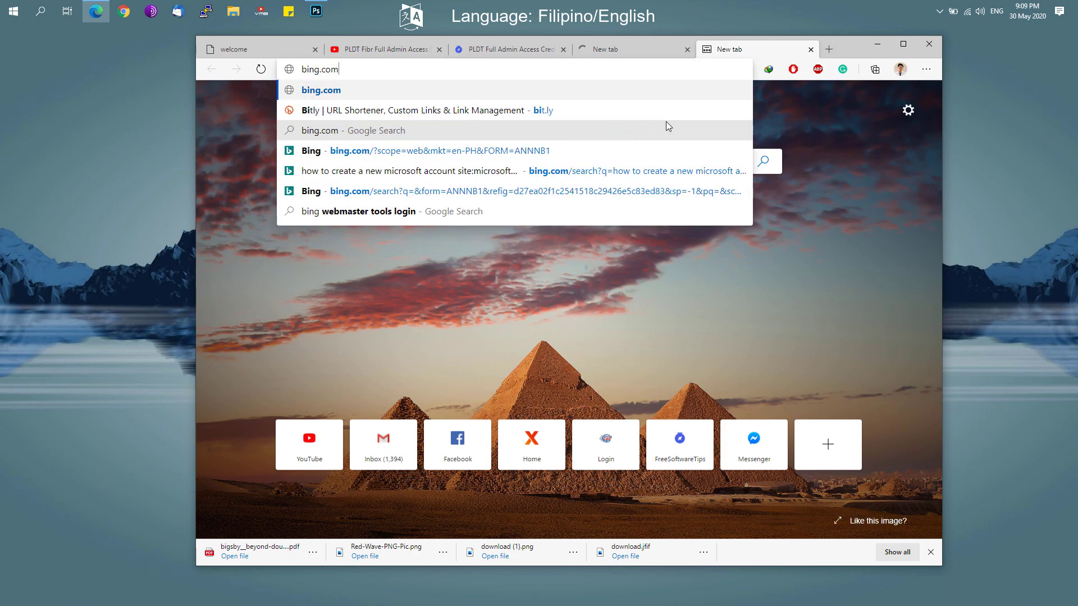
key(Return)
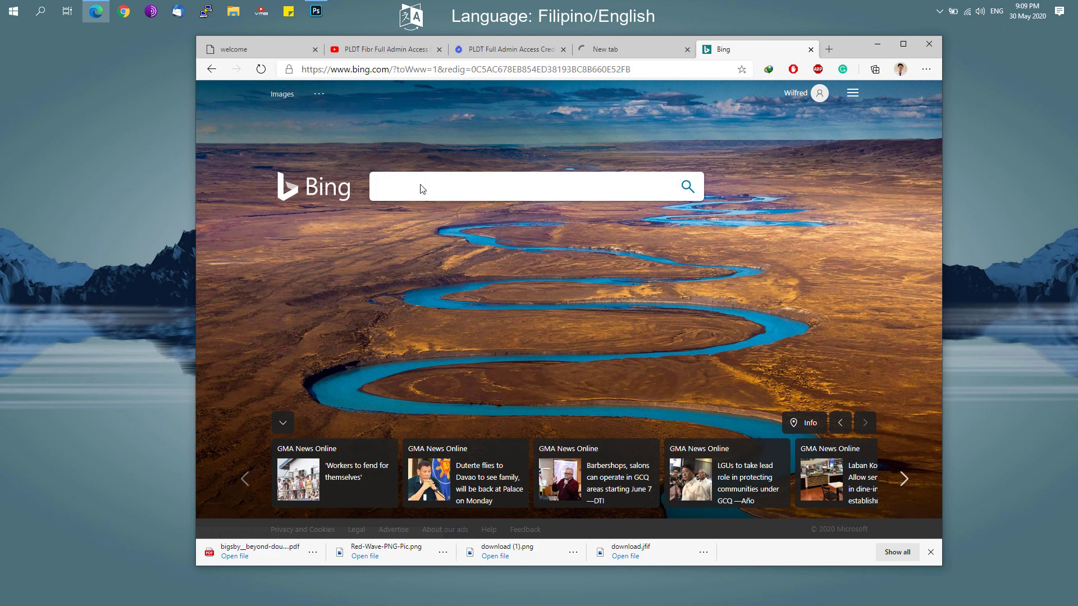
click(658, 50)
click(729, 42)
click(643, 51)
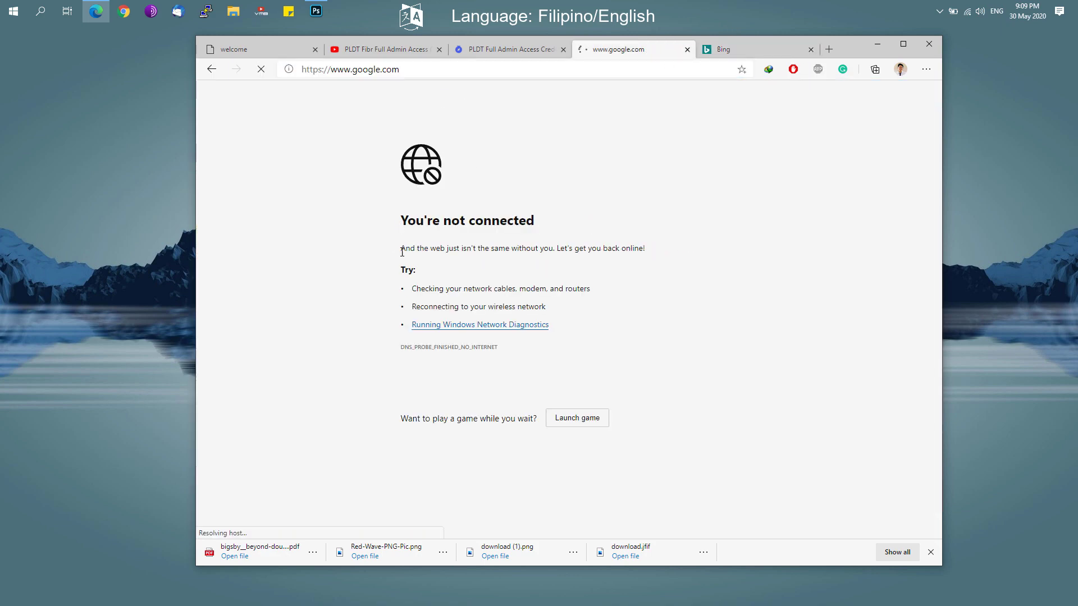
Step: Return to the router admin tab, reopen URL Filtering, and dismiss the session timeout alert
click(255, 71)
click(264, 56)
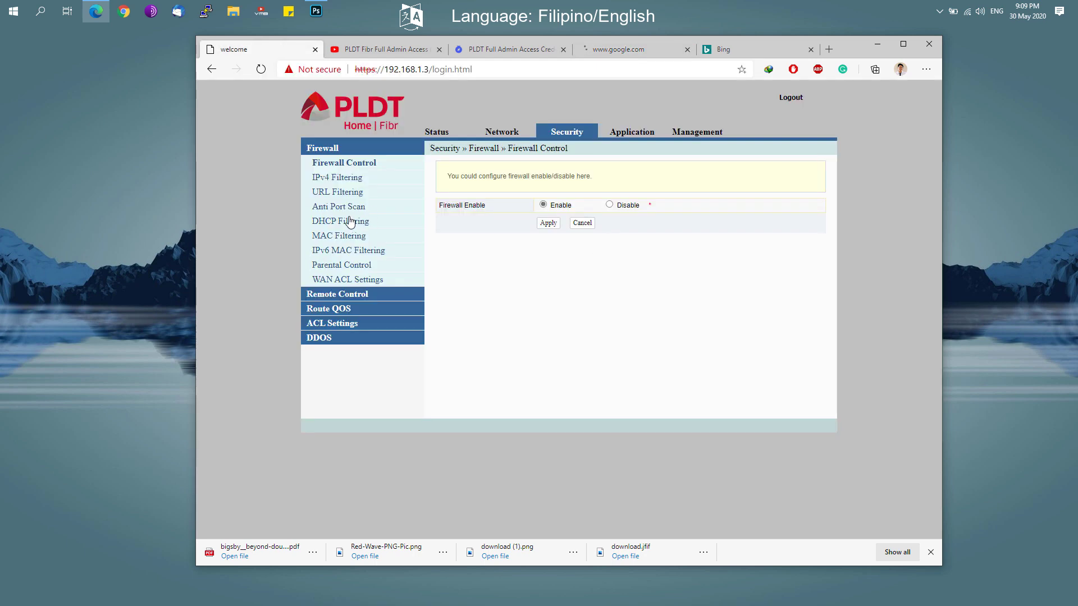
click(340, 195)
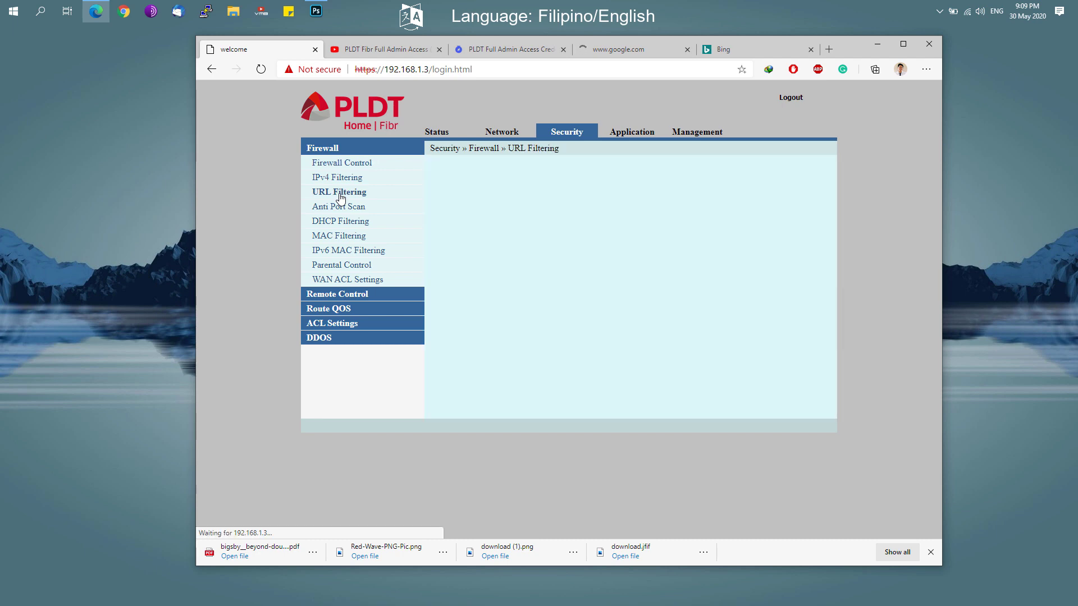
click(667, 130)
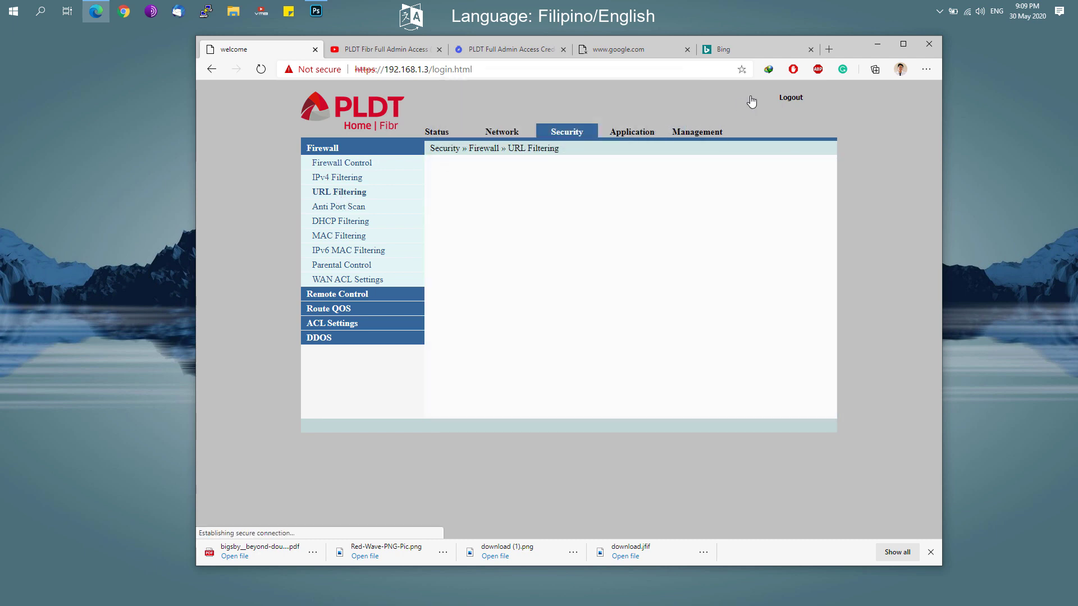